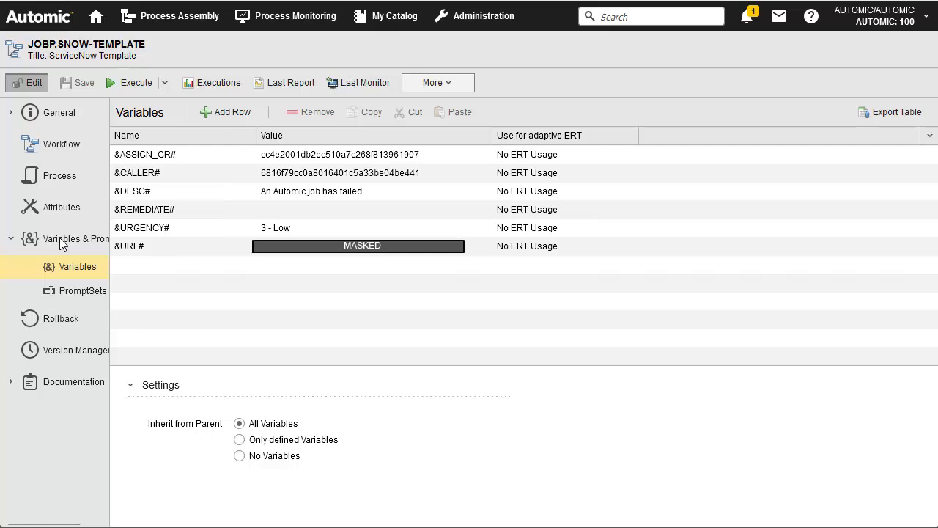
Examine the Create Change Request task's prompt sets in the workflow, from the connection details to the change request's description, priority and fields
click(62, 145)
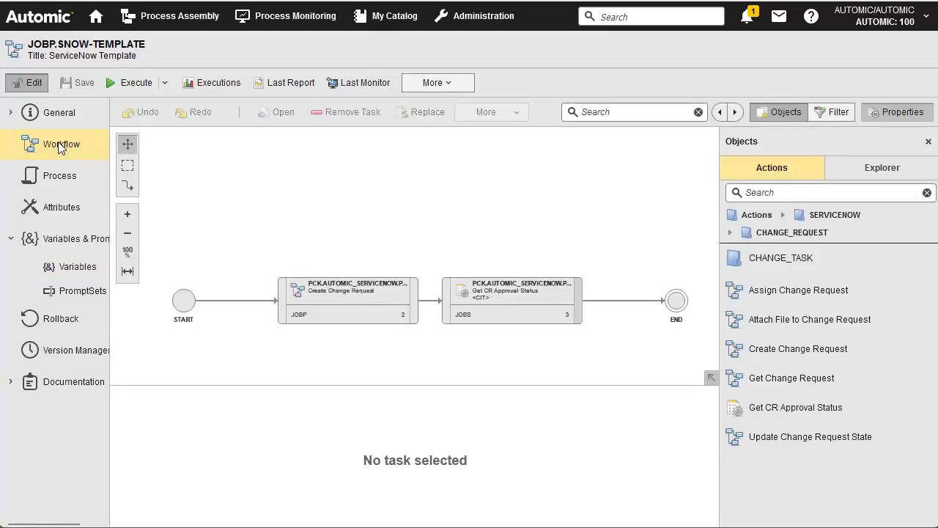
click(356, 302)
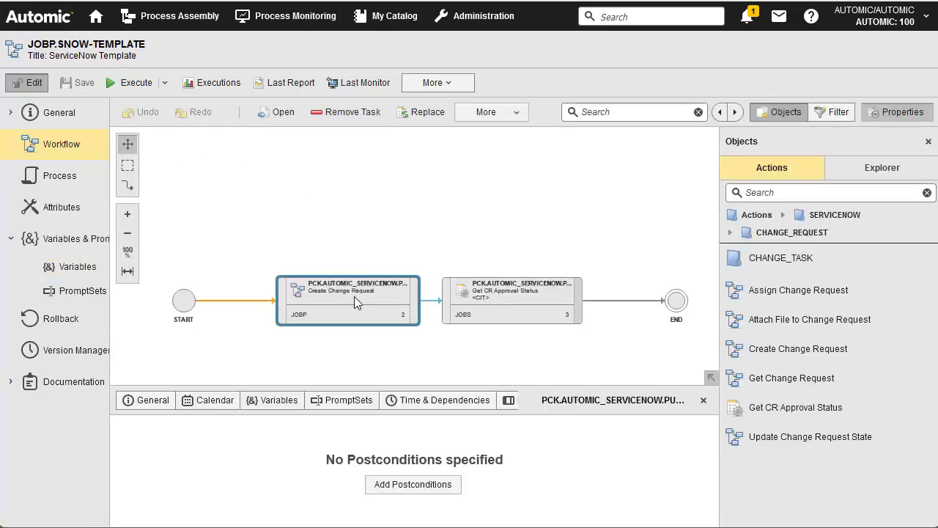
click(337, 401)
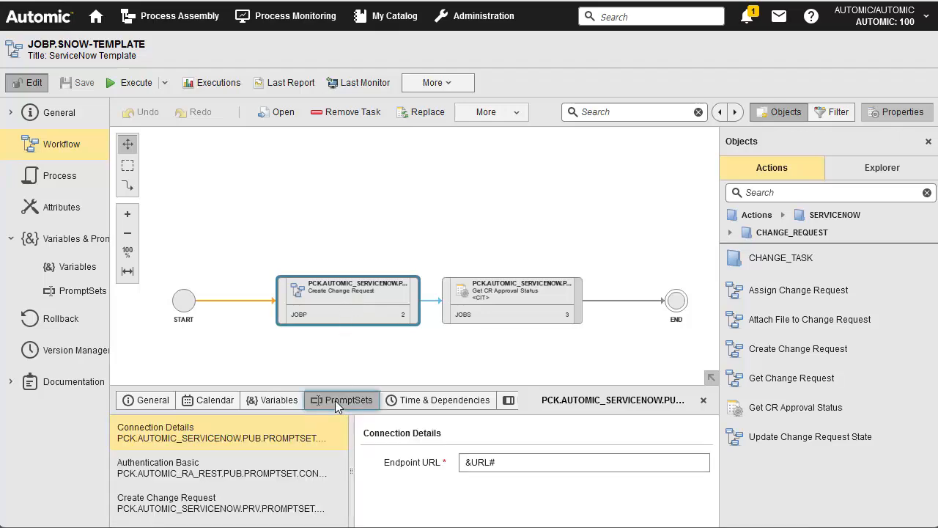
drag(333, 388, 348, 275)
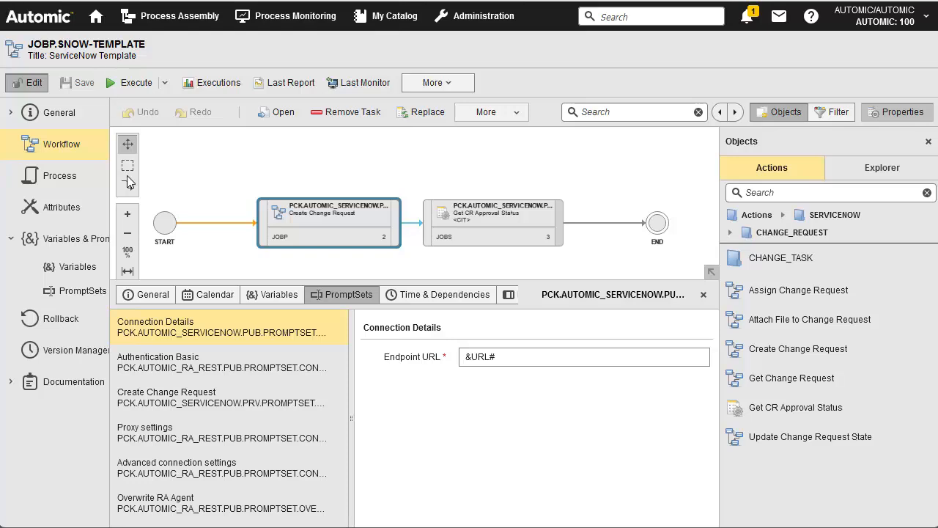
click(140, 394)
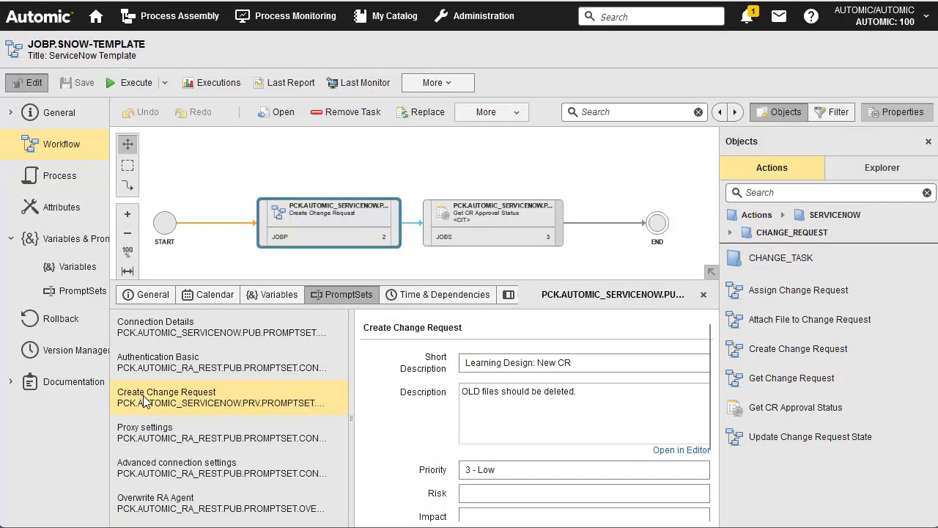
scroll(714, 505, down, 2)
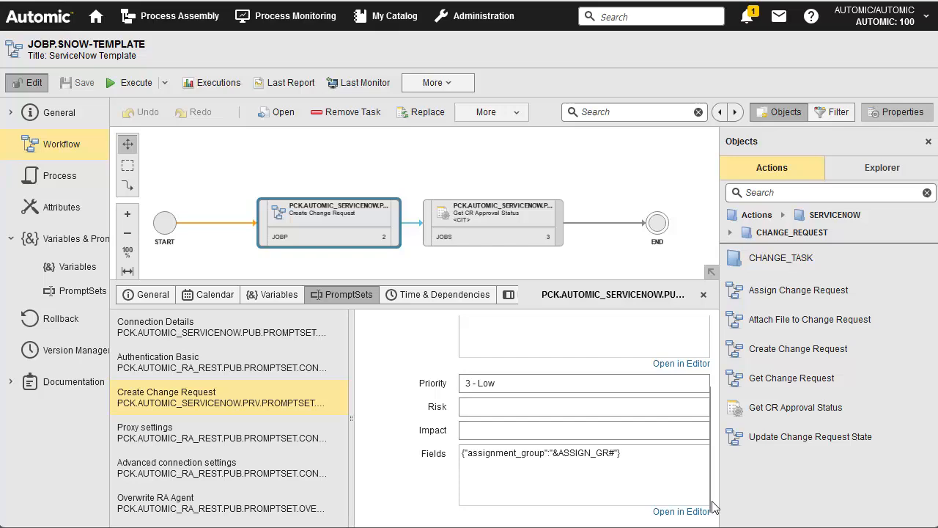
Review the approval status prompt set of the Get CR Approval Status task and its postconditions, with the Objects pane closed
click(494, 216)
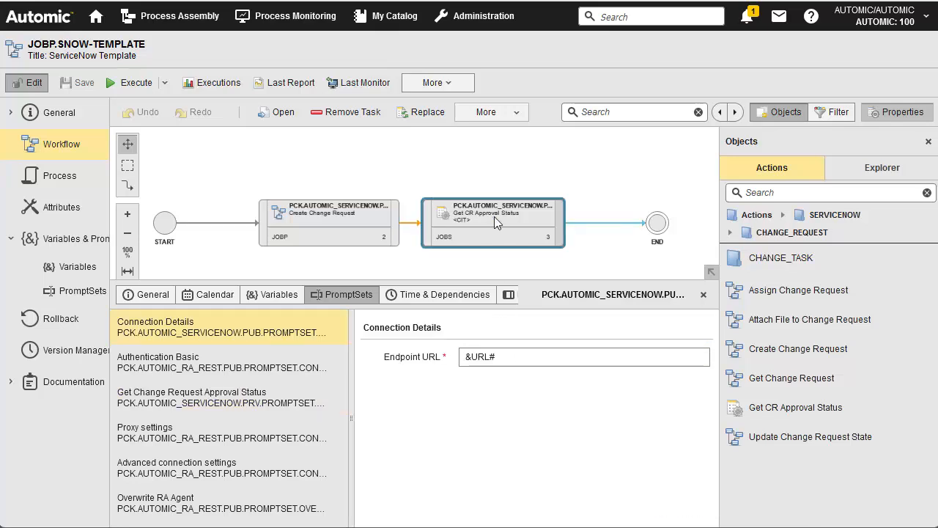
click(203, 396)
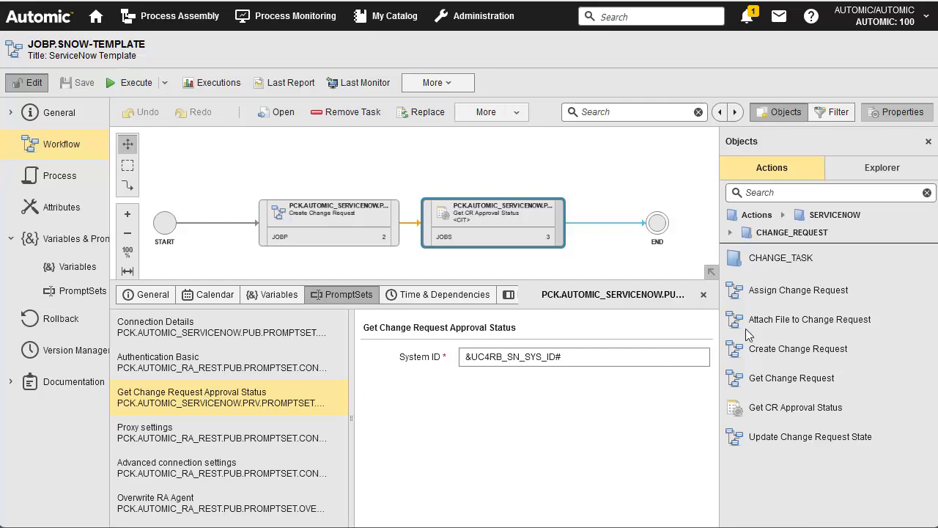
click(928, 141)
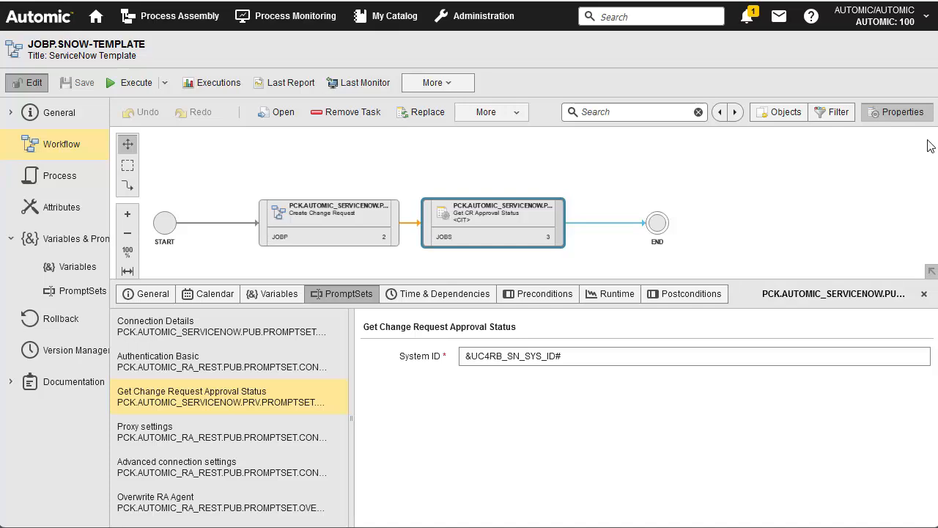
click(689, 295)
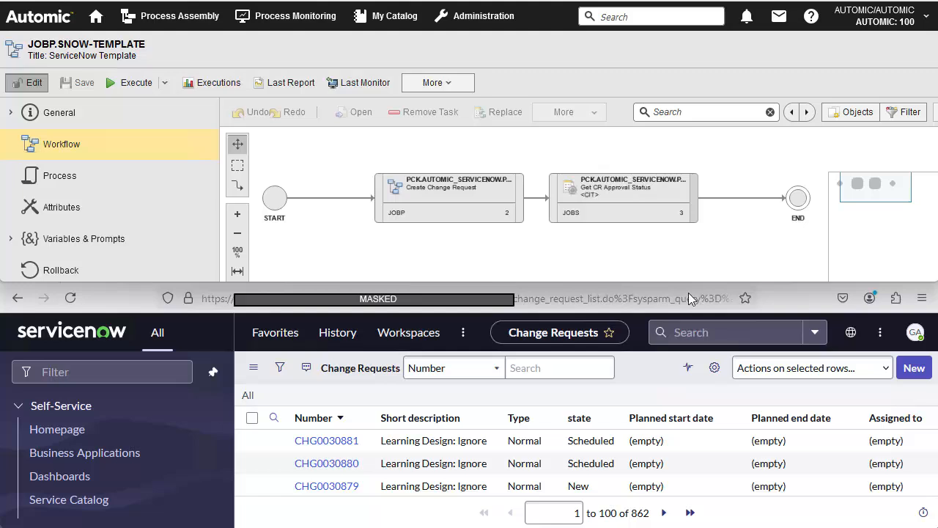
Execute the JOBP.SNOW-TEMPLATE workflow and open the monitor of the submitted run
click(136, 83)
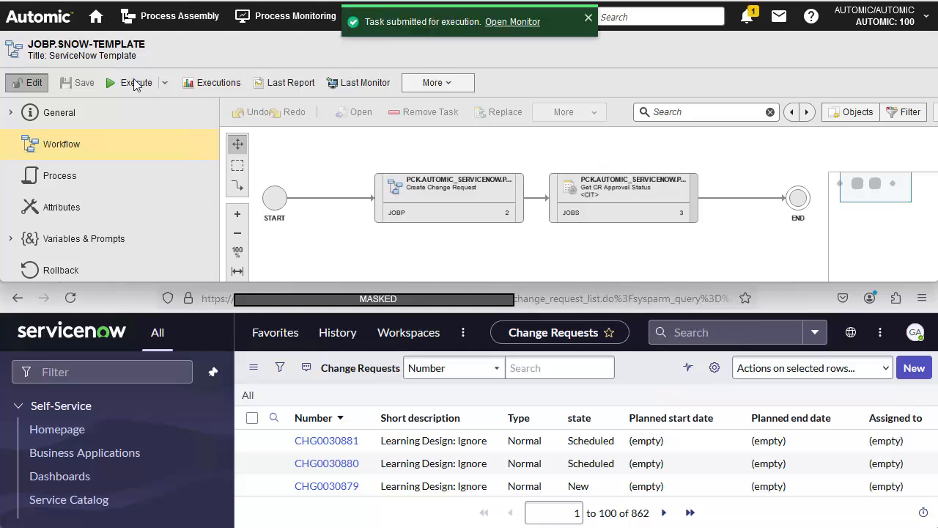
click(516, 22)
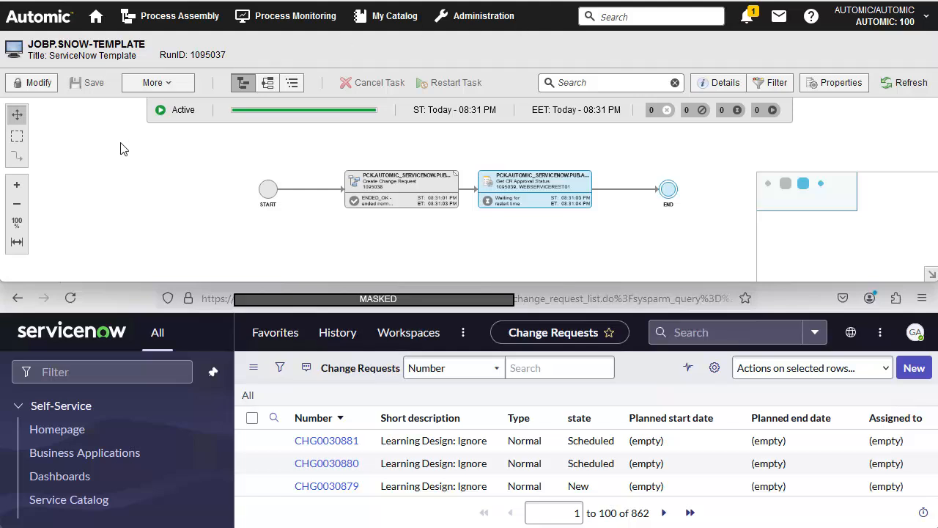
Reload the ServiceNow change request list, open the "Learning Design: New CR" change request and request its approval
click(70, 297)
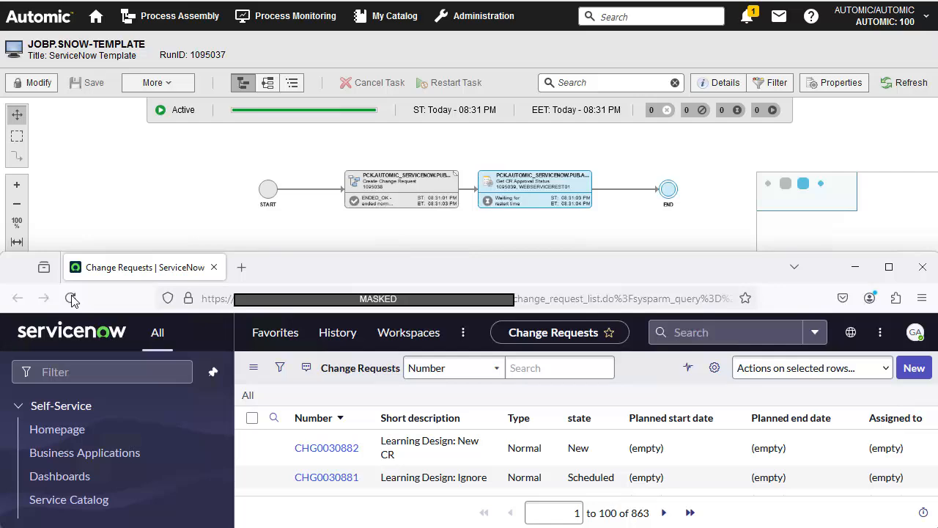
click(327, 448)
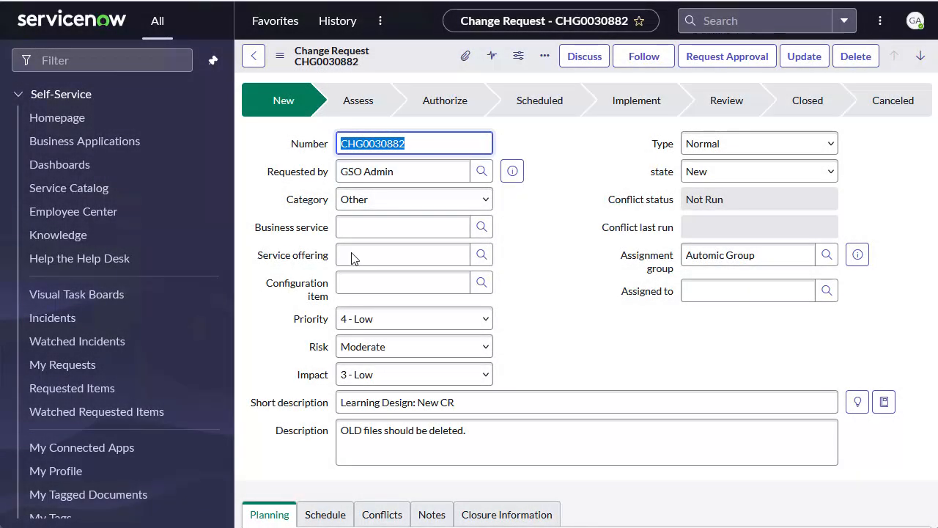
click(734, 54)
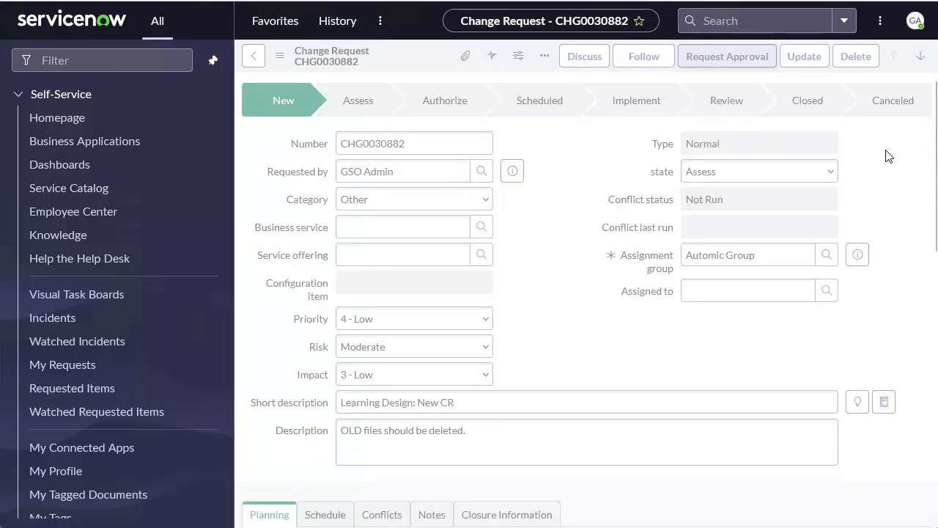
Open the admin approver's entry among the change request's approvers and approve the request
click(936, 442)
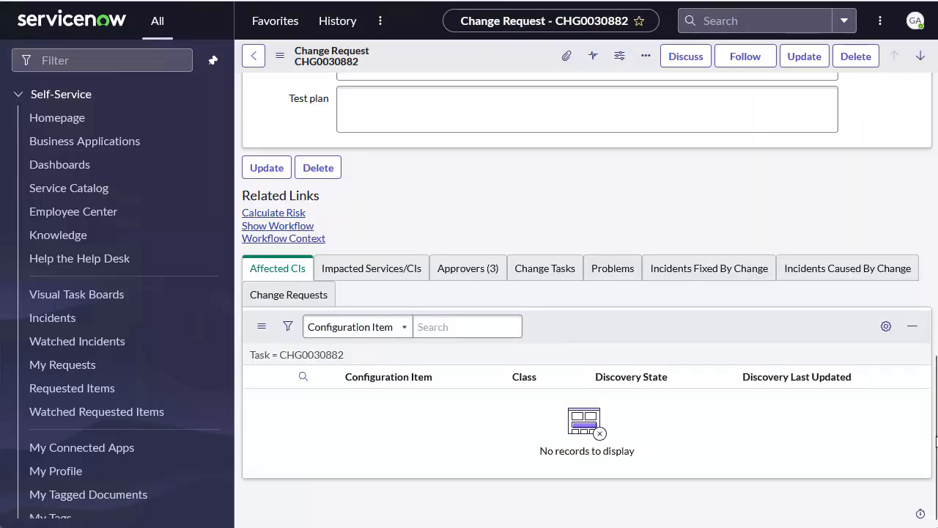
click(467, 271)
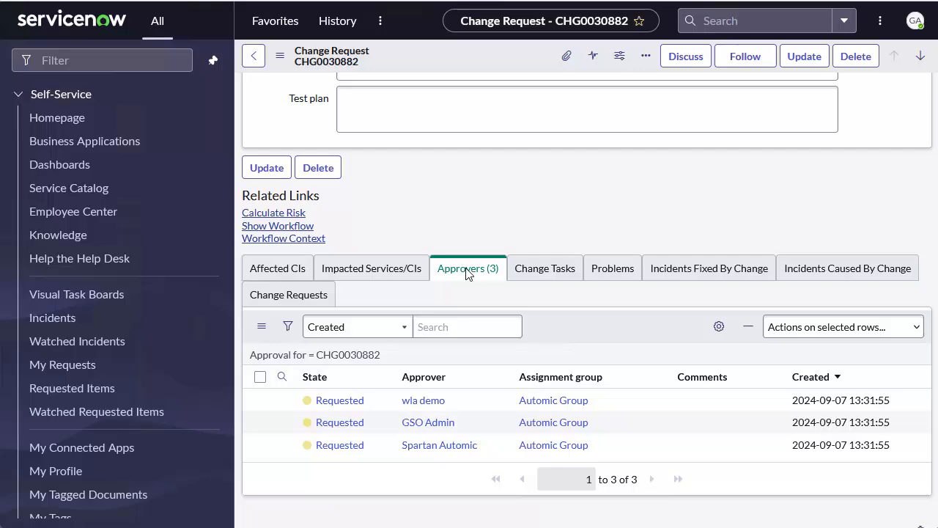
click(346, 422)
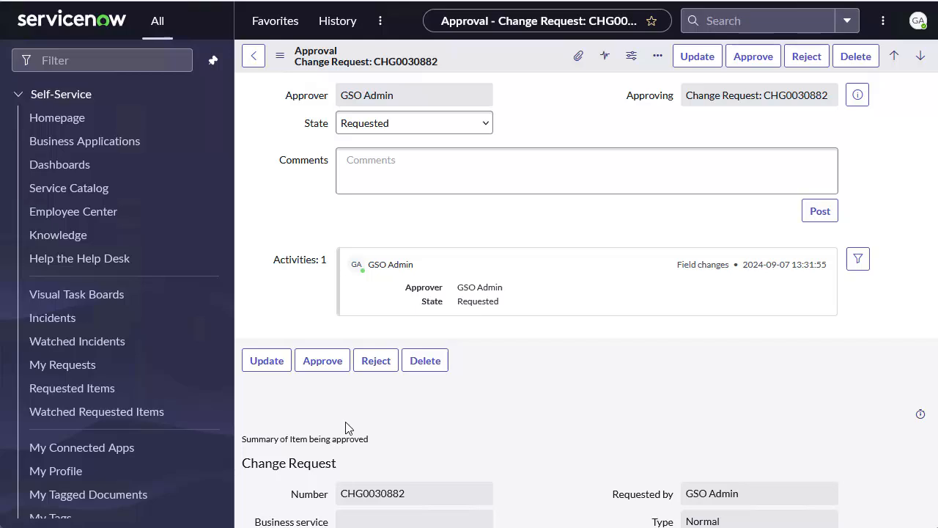
click(756, 58)
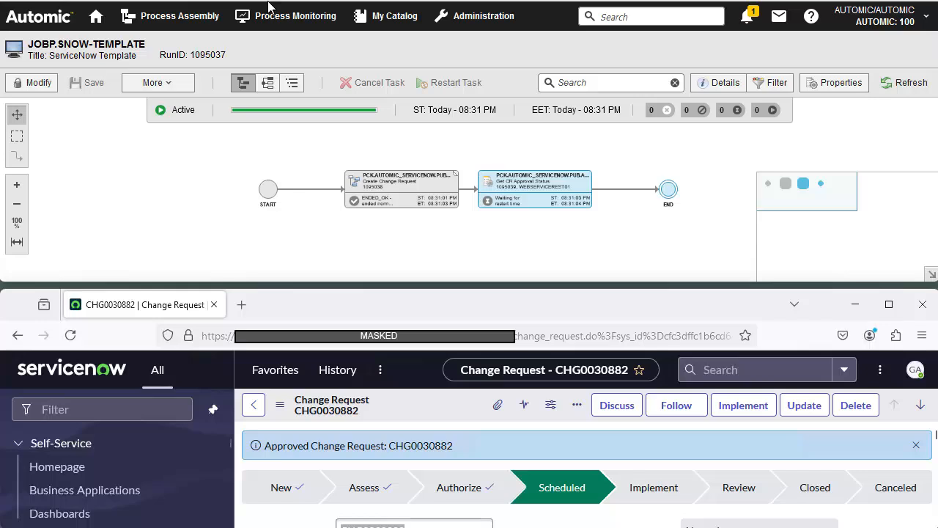
Refresh the Automic workflow monitor, close the ServiceNow browser window and enlarge the monitor window to full height
click(907, 83)
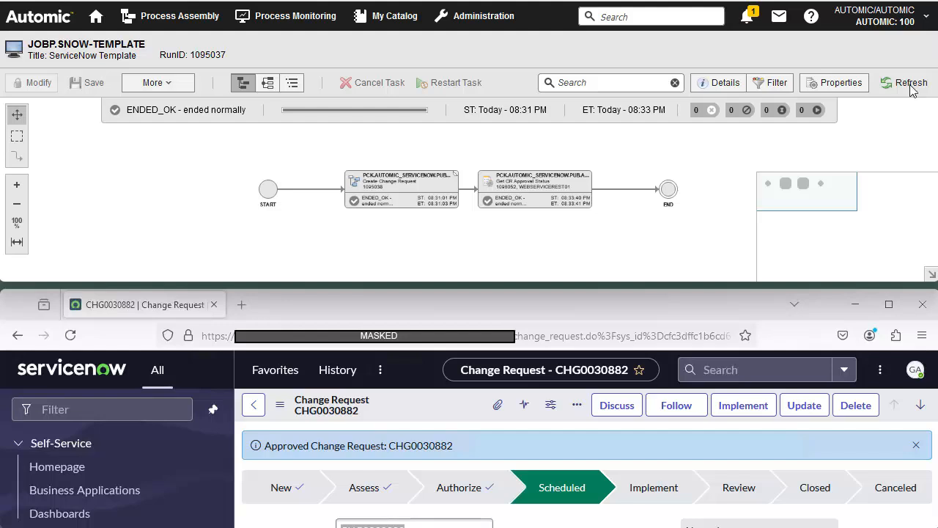
click(925, 307)
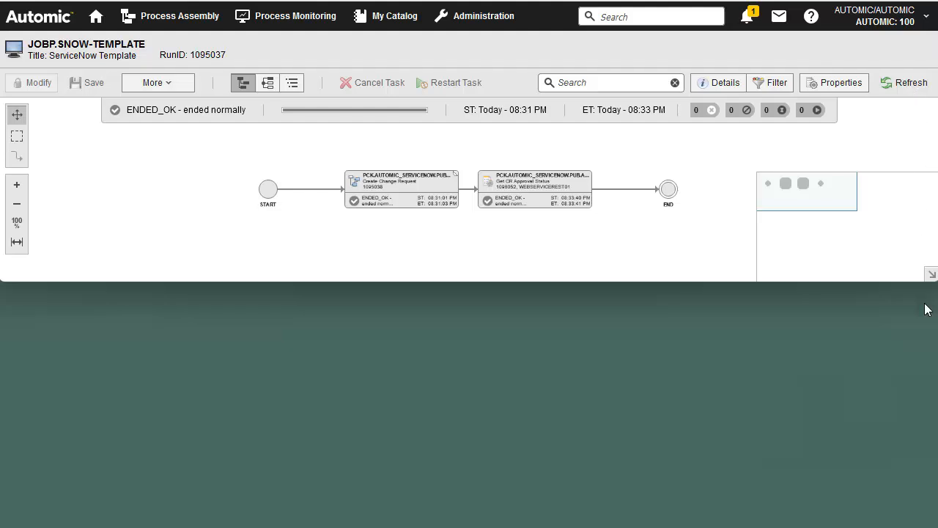
drag(342, 282, 400, 524)
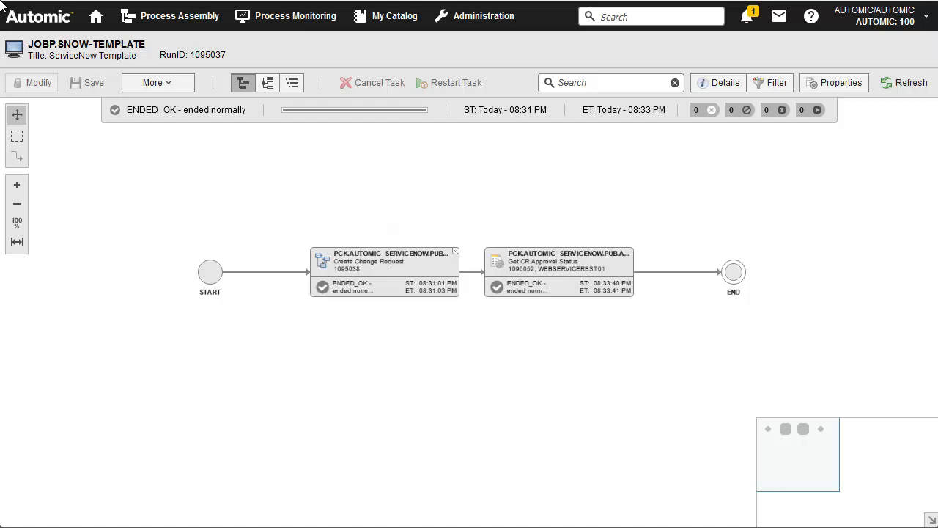
Expand the Create Change Request task in the monitor and examine the CREATE_RECORD job's report and its activation (ACT) log
double_click(377, 267)
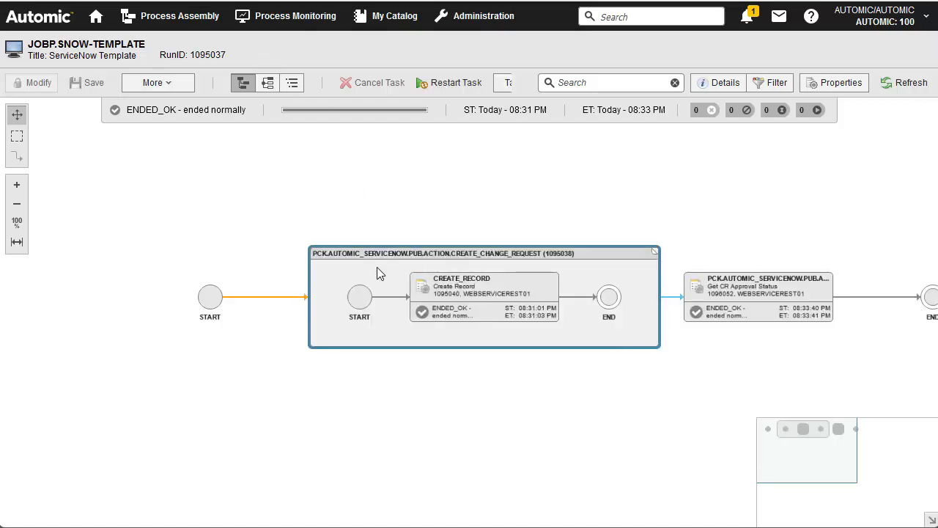
right_click(483, 294)
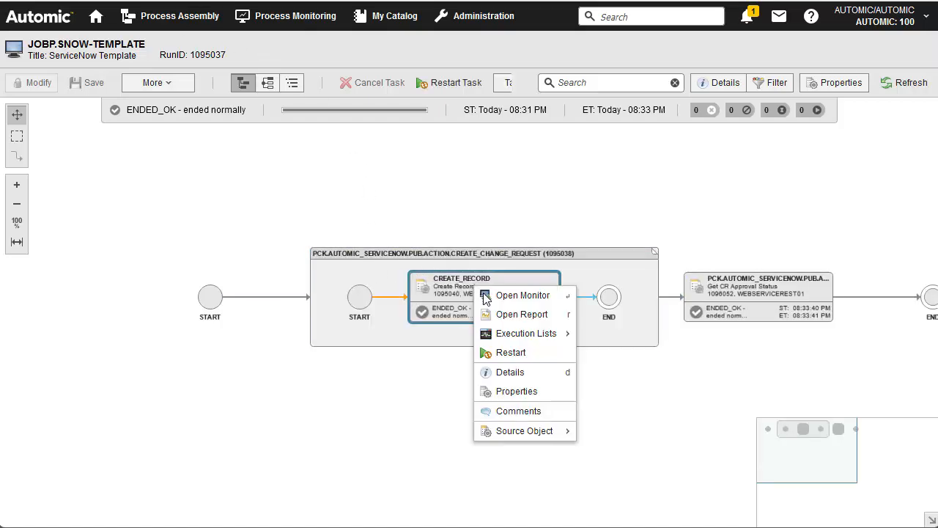
click(513, 314)
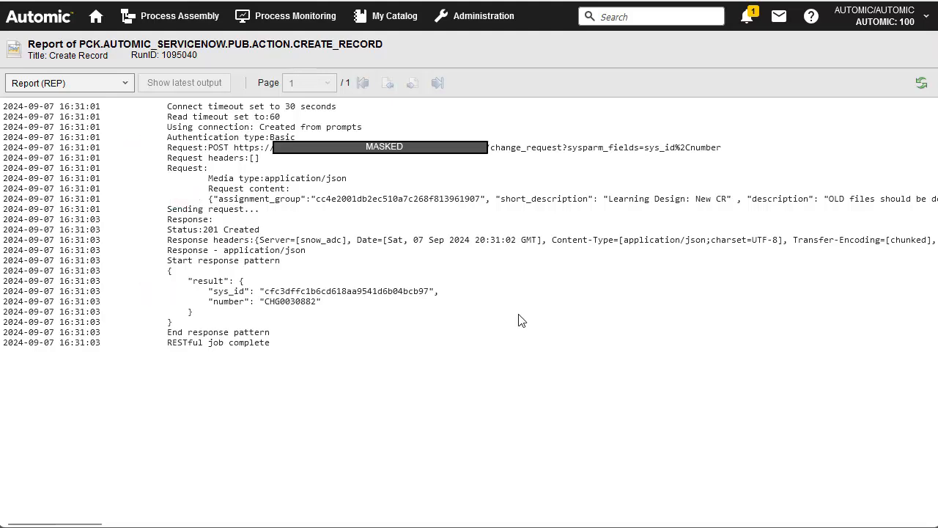
click(63, 84)
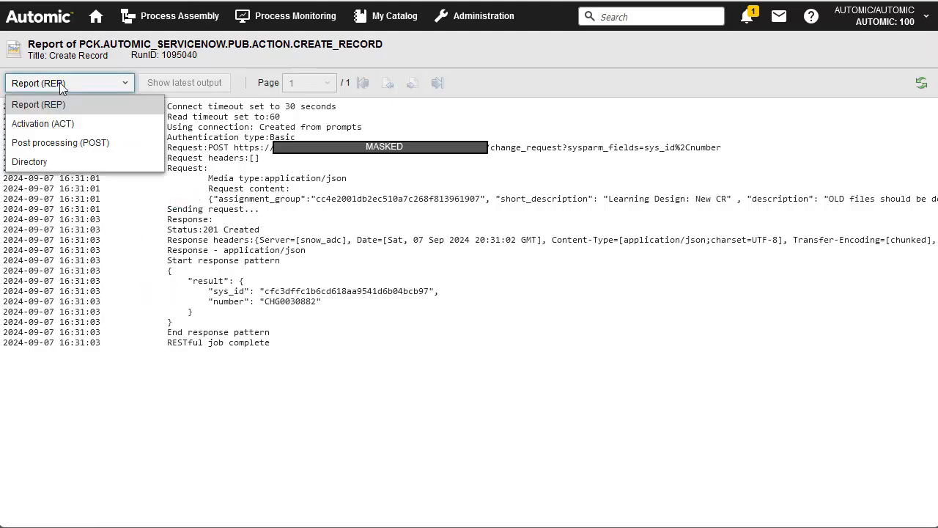
click(44, 124)
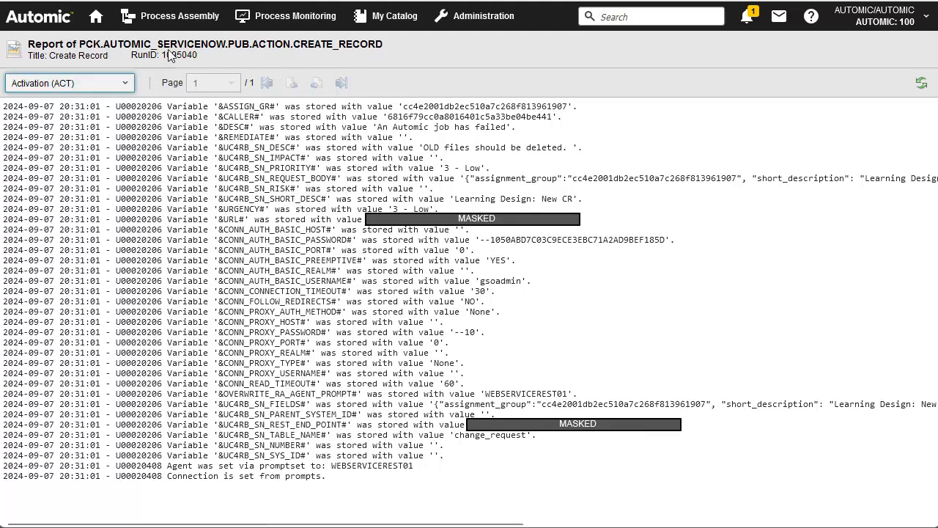
Return to JOBP.SNOW-TEMPLATE's last monitor, open the report of the Get CR Approval Status task and search it for "appro"
click(174, 22)
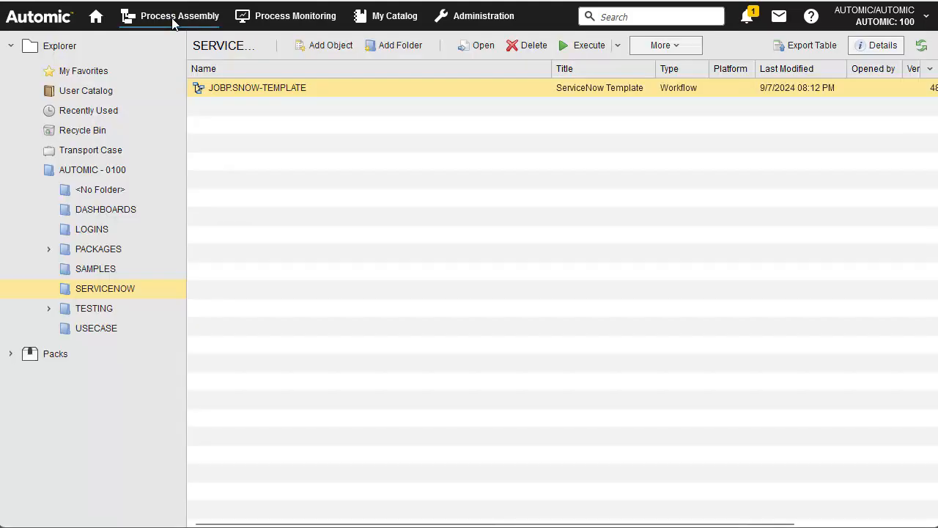
double_click(252, 87)
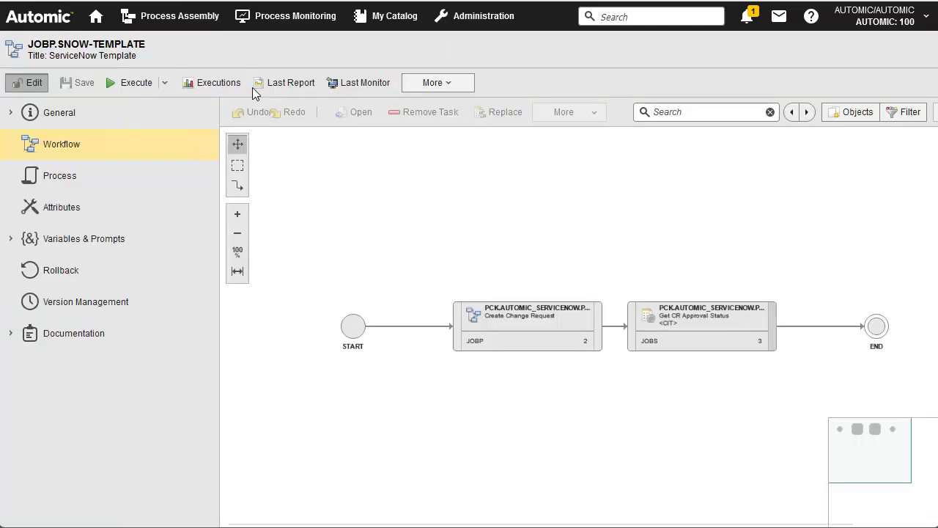
click(351, 83)
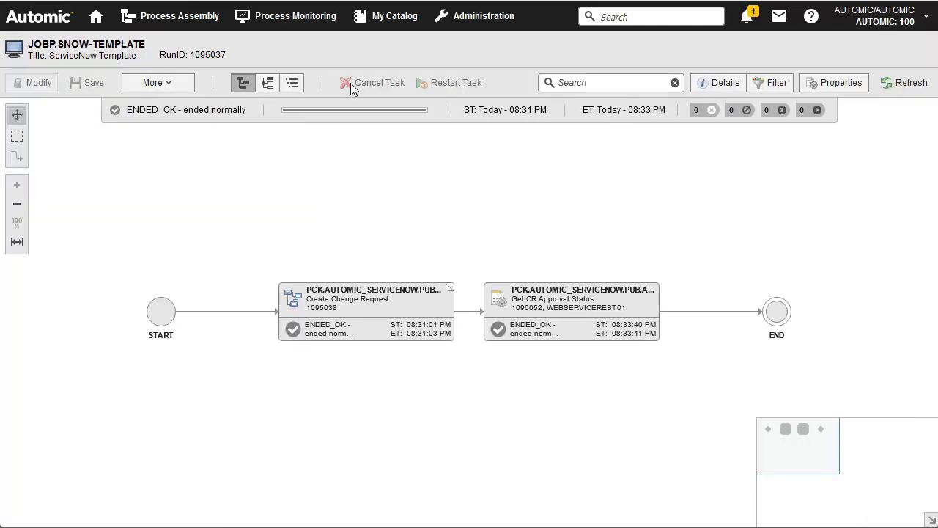
right_click(569, 308)
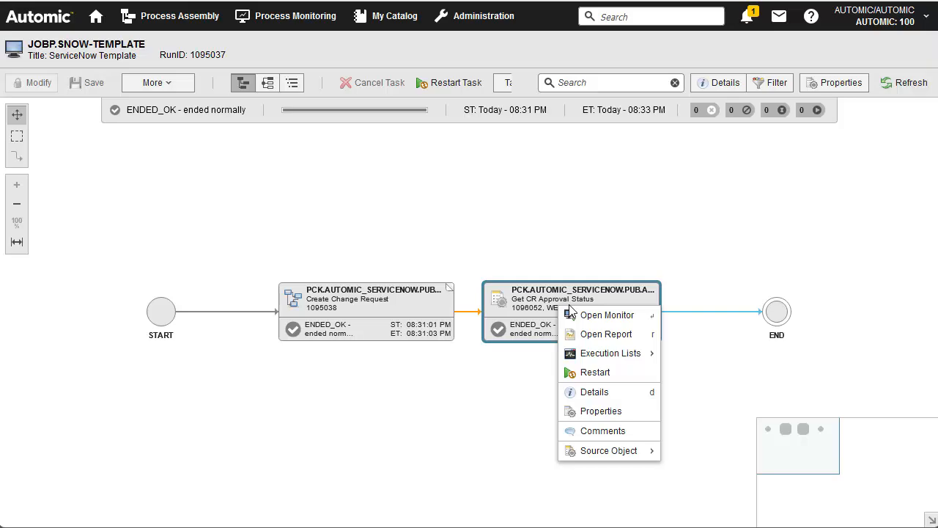
click(602, 335)
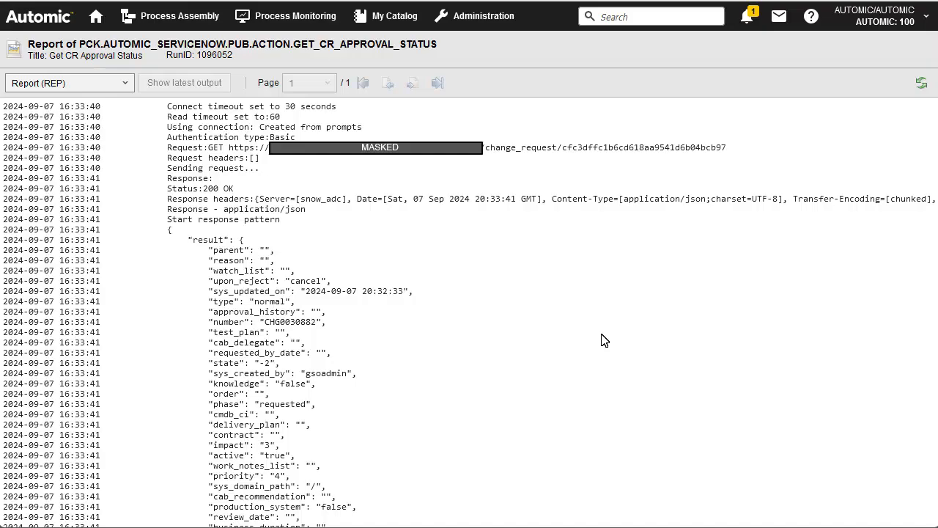
key(ctrl+f)
text(appro)
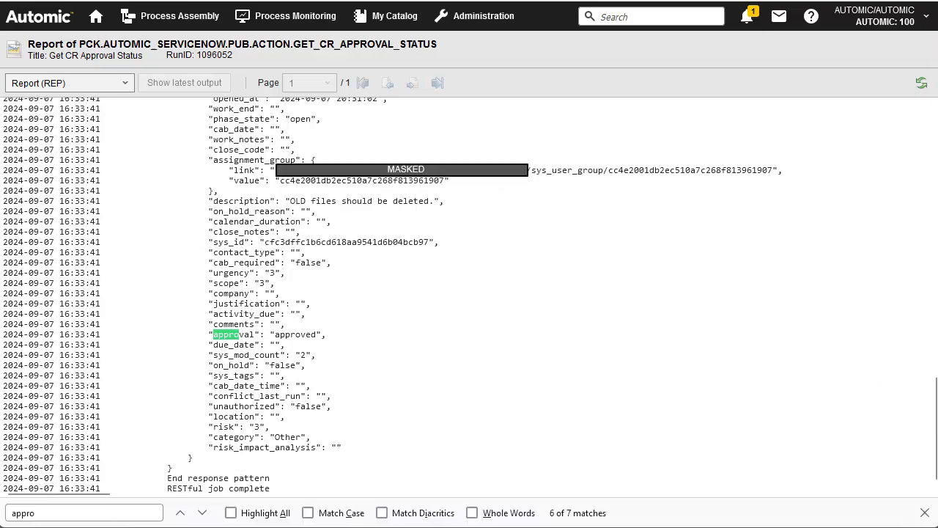